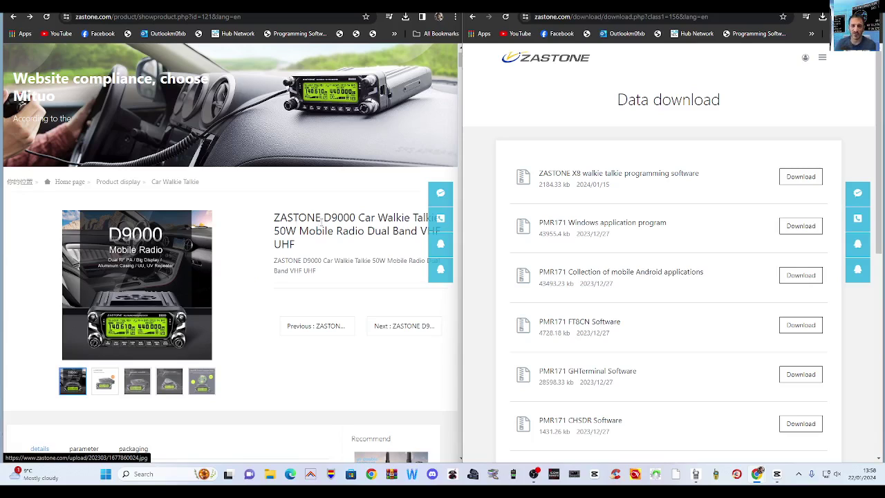
Enlarge the main product photo of the ZASTONE D9000 mobile radio on its product page
scroll(322, 220, down, 3)
scroll(242, 249, up, 3)
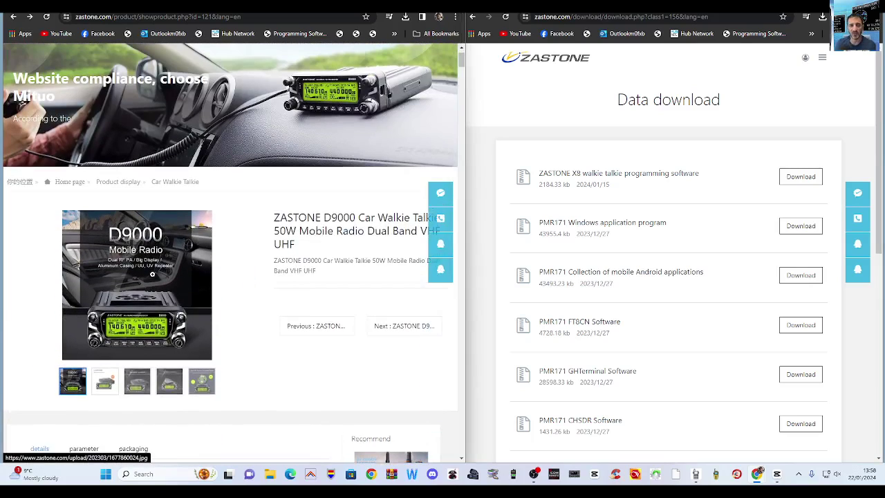
click(152, 274)
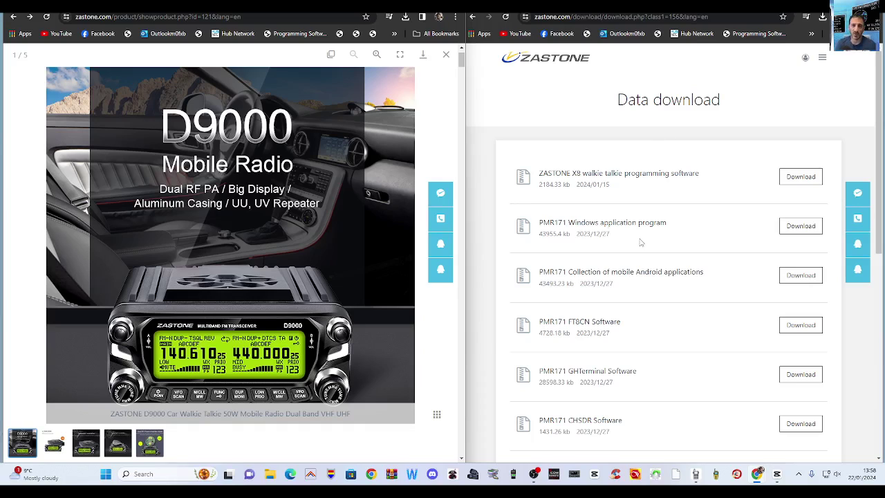
Download the "D9000 Programming cable USB drive" file from page 3 of the data download list
scroll(641, 242, down, 4)
scroll(726, 229, up, 2)
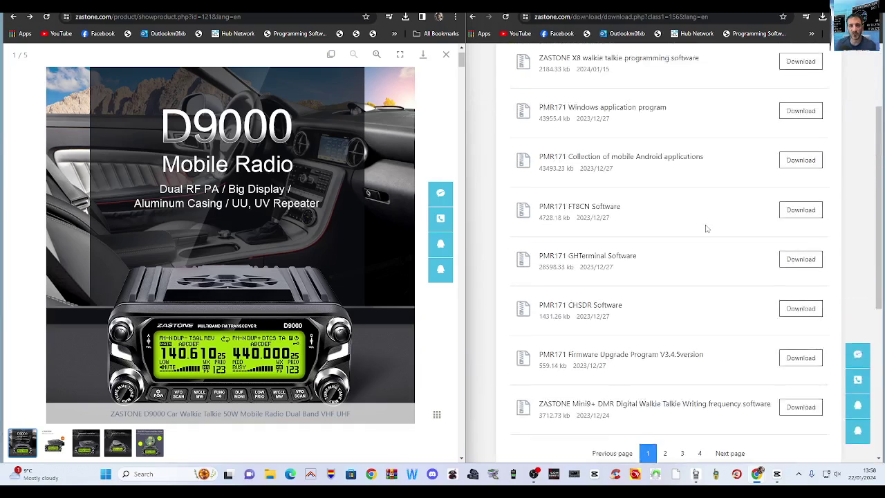
scroll(706, 229, up, 2)
scroll(705, 227, down, 1)
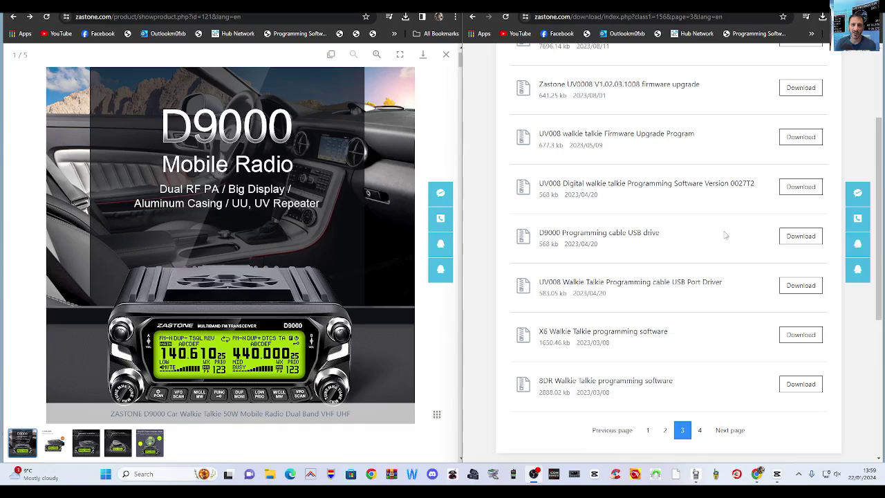
click(795, 236)
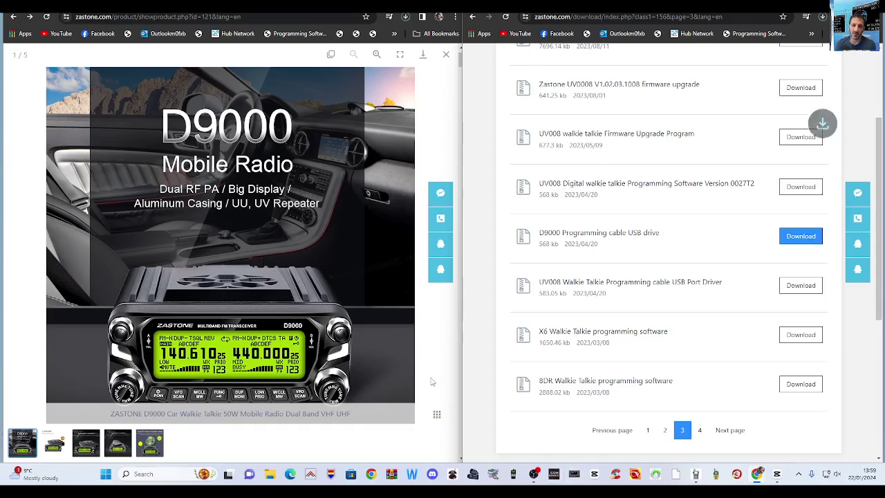
Download the "D9000 Car Walkie Talkie programming software" from page 4 of the data download list
key(Down)
key(Down)
key(Down)
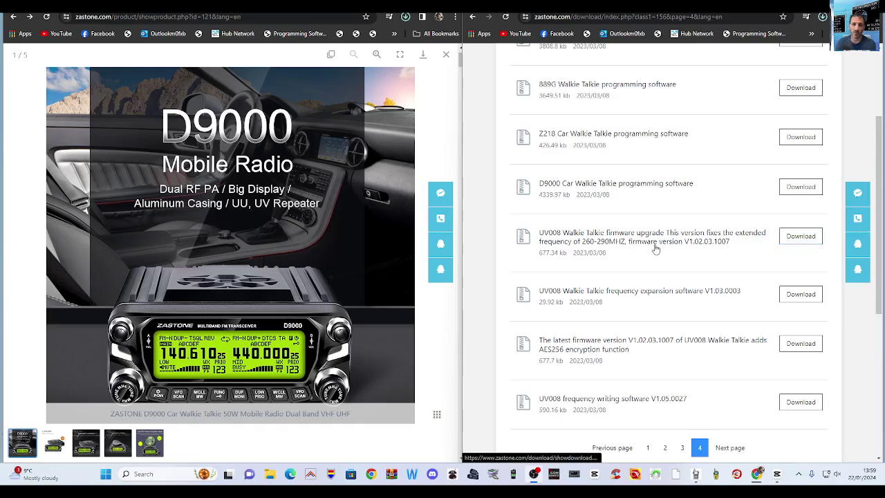
click(802, 190)
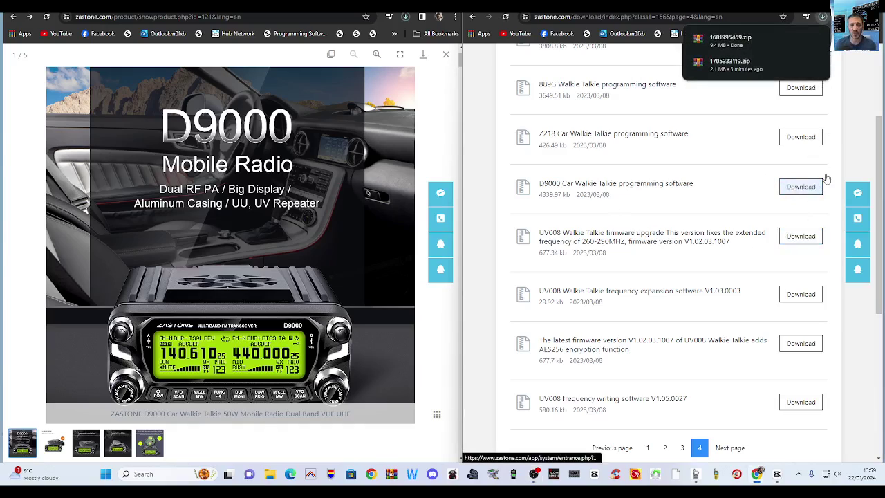
Open the downloaded archive 1705333119.zip and install its JC-003_99PLUS Radio CPS program with English as the language
click(733, 68)
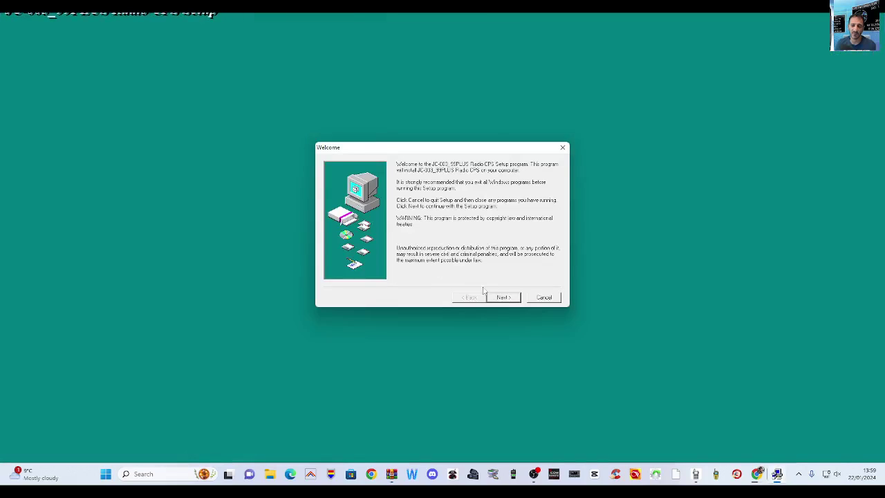
click(502, 297)
click(502, 297)
click(503, 297)
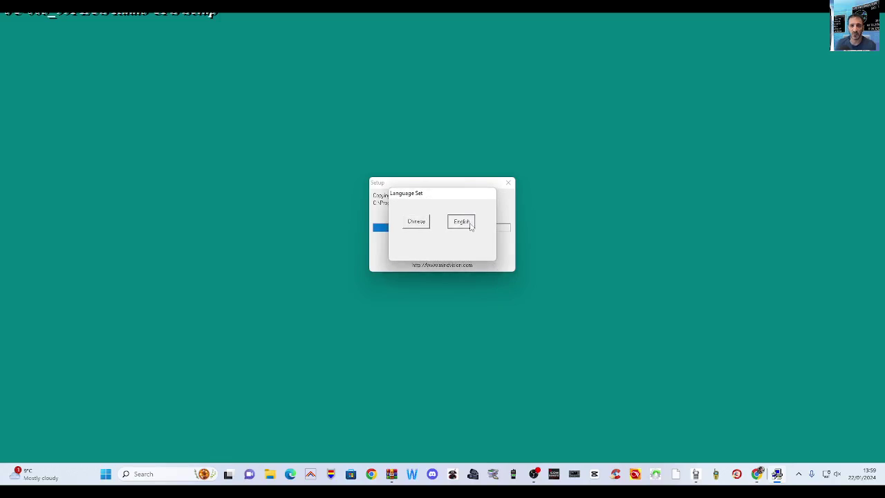
click(462, 222)
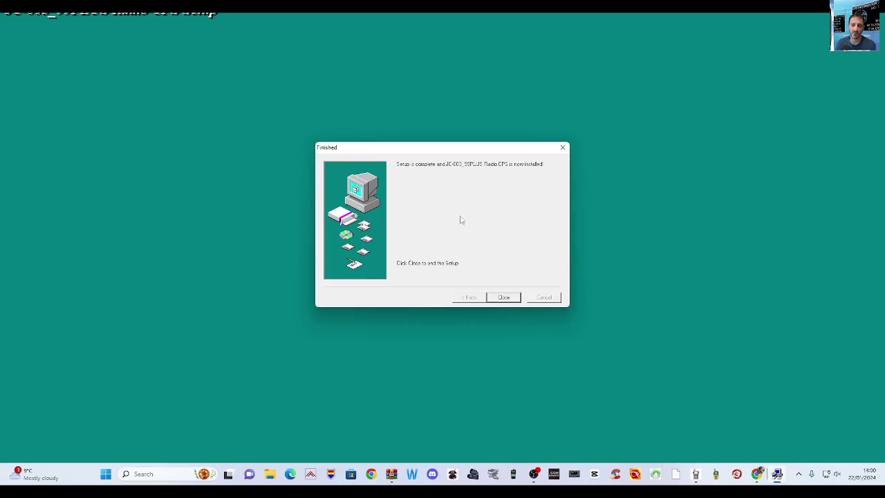
click(511, 300)
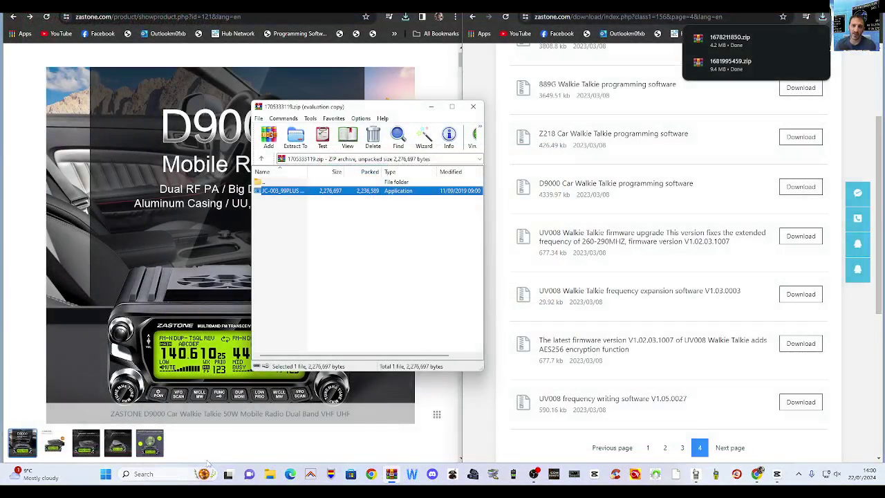
click(105, 476)
click(105, 477)
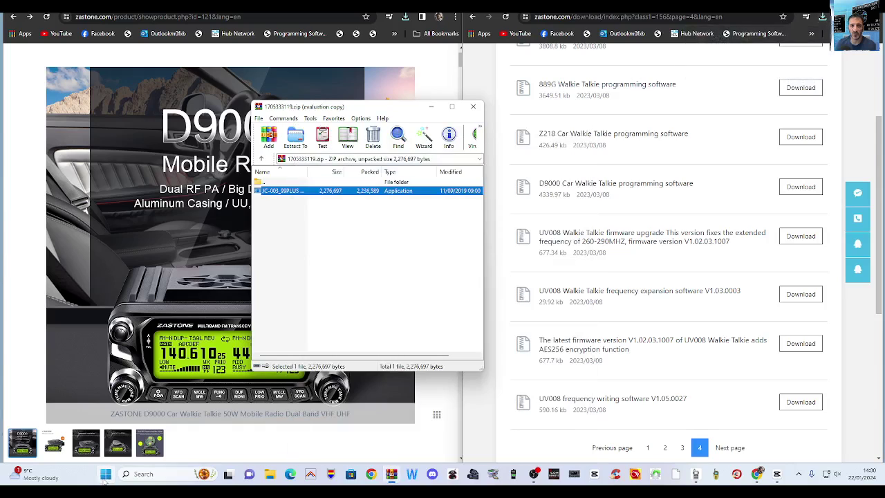
click(105, 475)
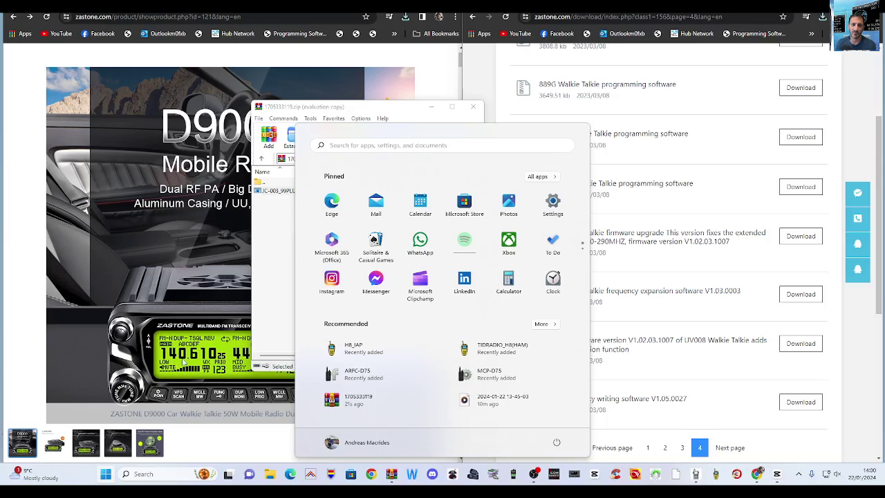
click(296, 209)
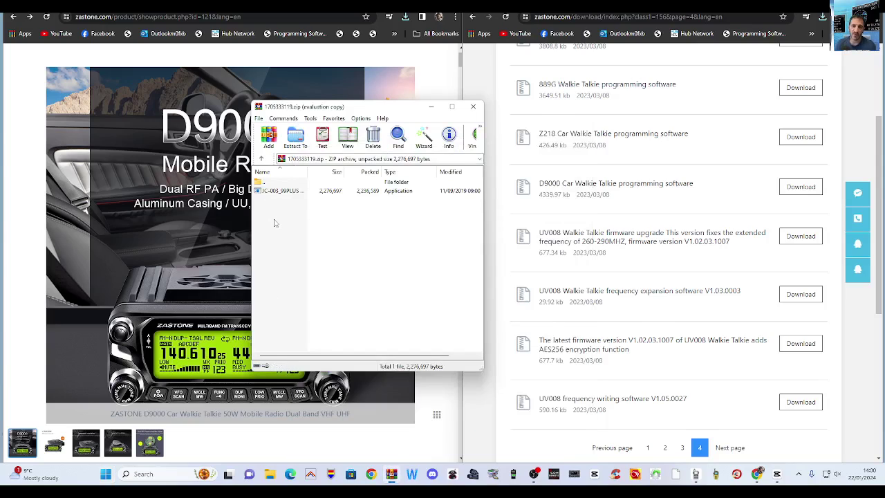
Open the downloaded archive 1678211850.zip and run the ZASTONE installer from its D9000 Software ZASTONE 1002 folder
click(825, 19)
click(825, 19)
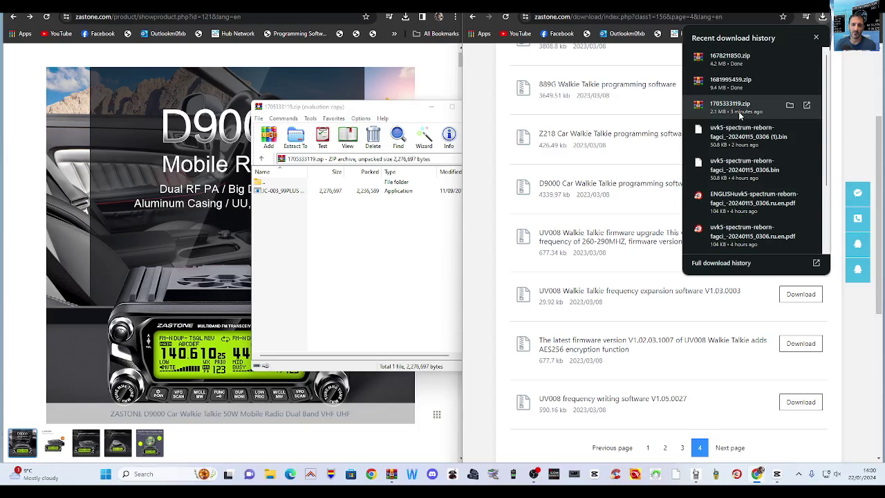
click(731, 61)
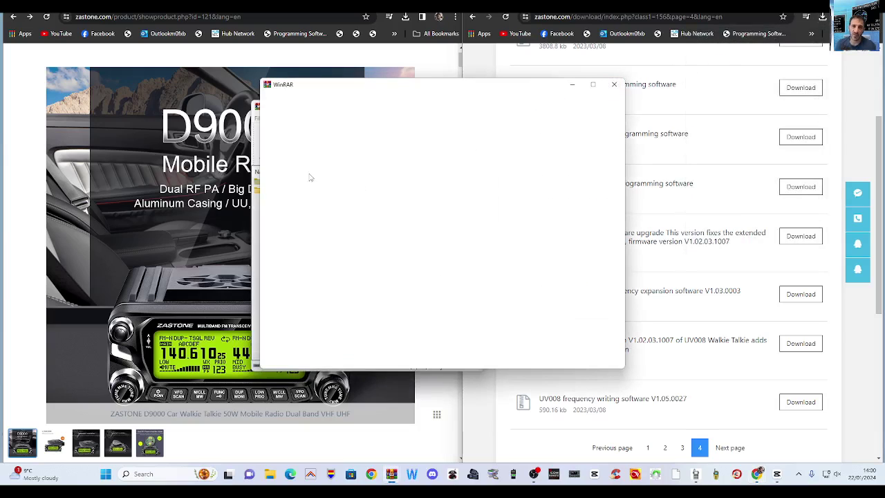
click(613, 84)
double_click(302, 192)
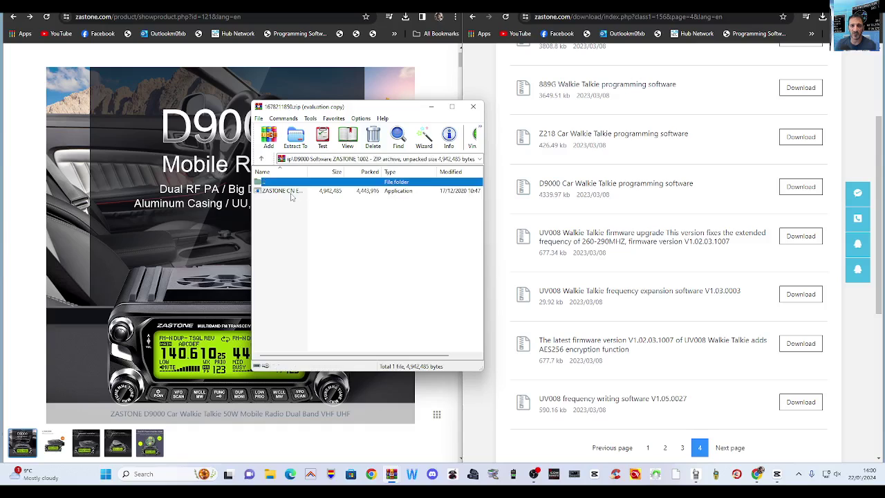
double_click(290, 196)
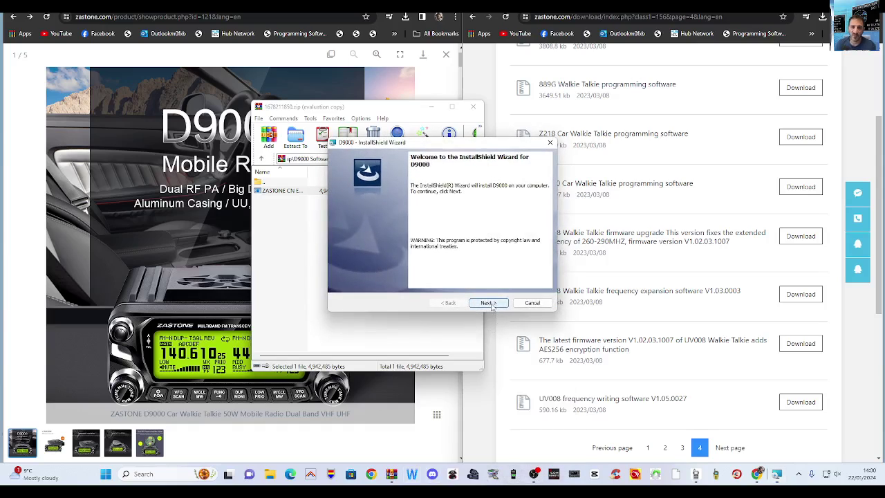
Install D9000 in the default destination folder, accepting the license agreement and filling in the organization
click(490, 305)
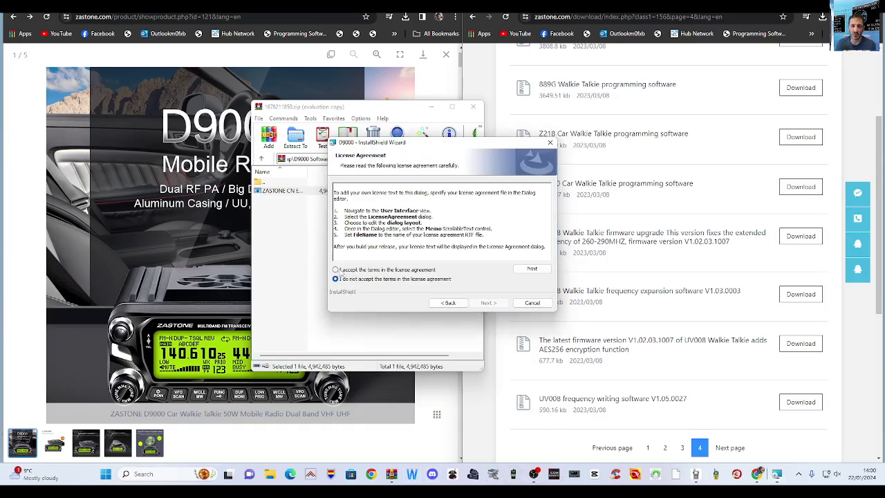
click(336, 269)
click(488, 302)
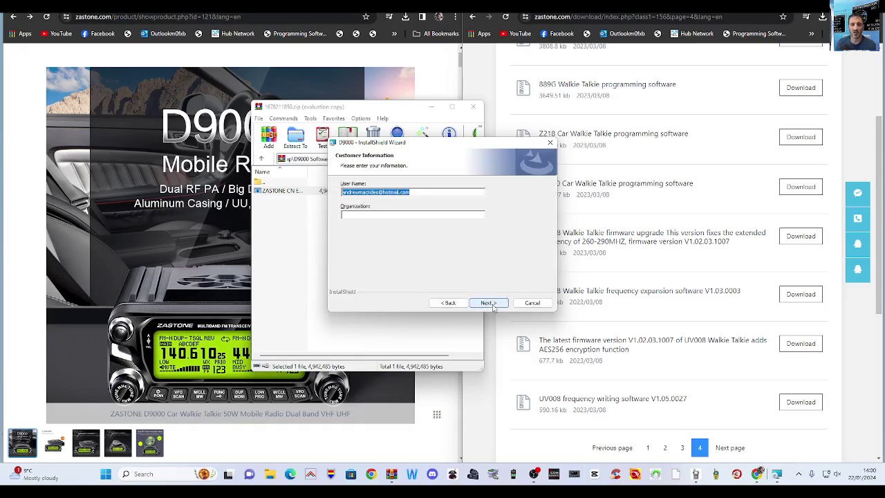
click(392, 215)
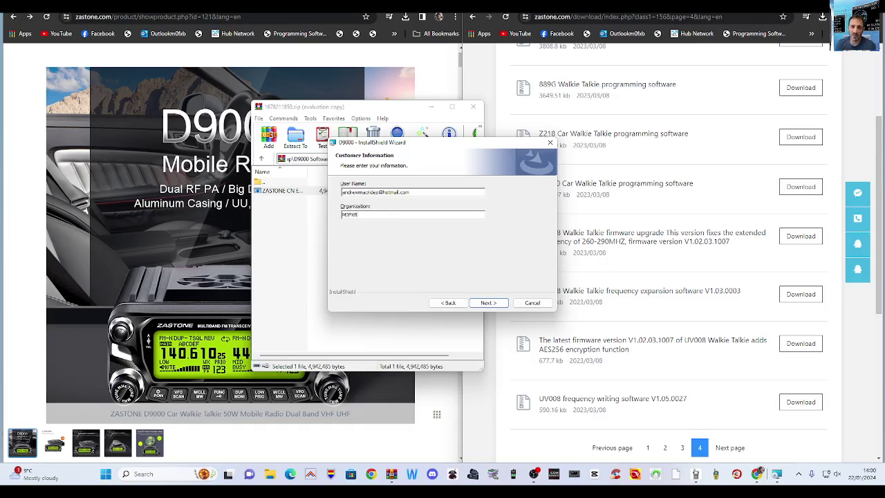
click(489, 303)
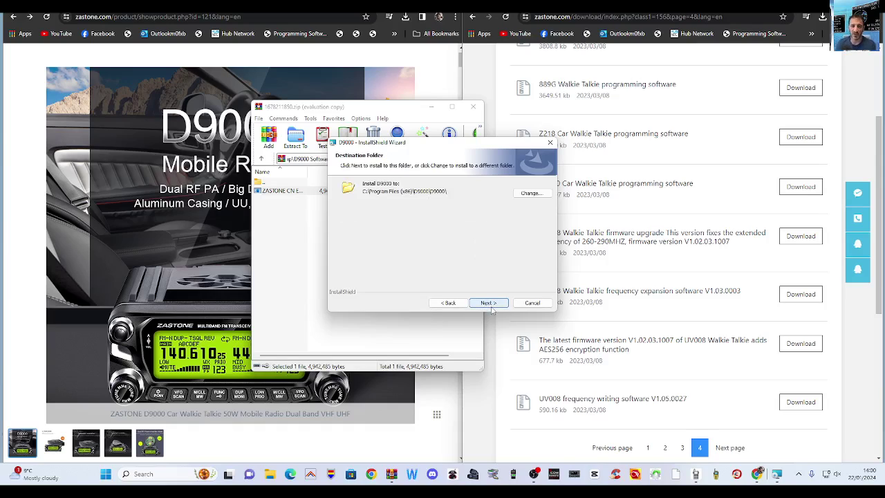
click(489, 304)
click(490, 305)
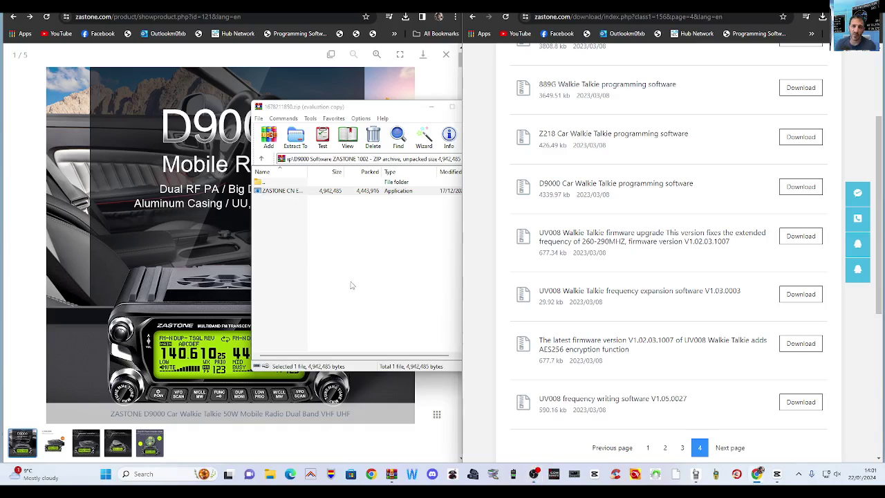
Launch the newly installed D9000 programming software and clear the archive windows out of the way
click(452, 107)
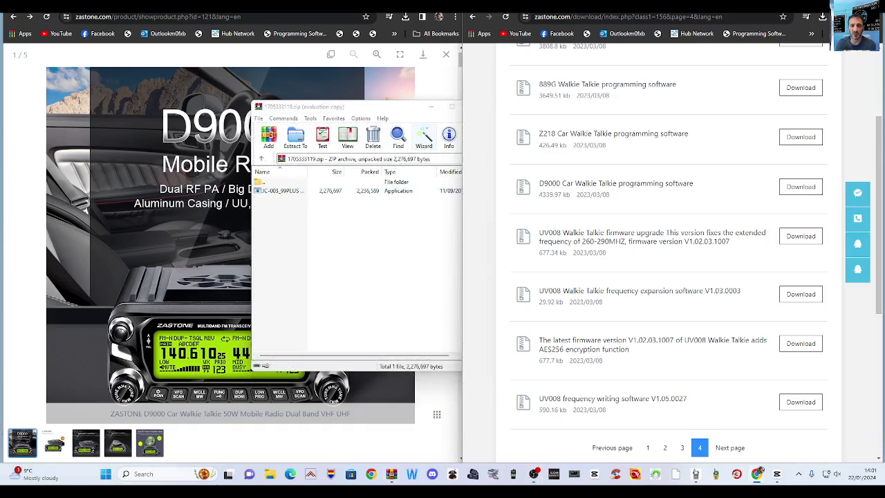
click(105, 482)
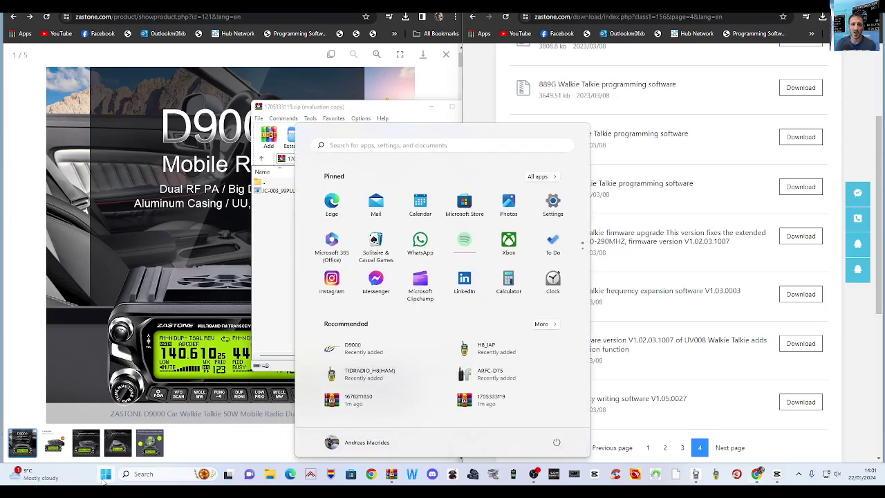
click(360, 357)
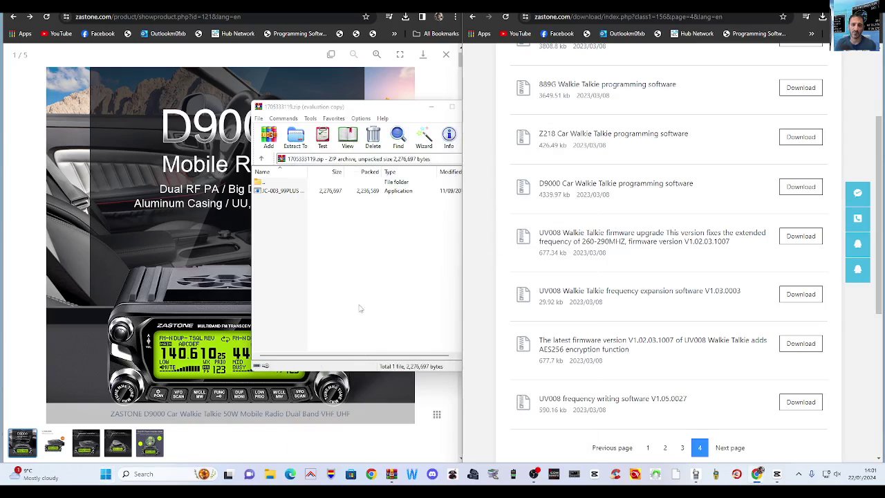
click(431, 107)
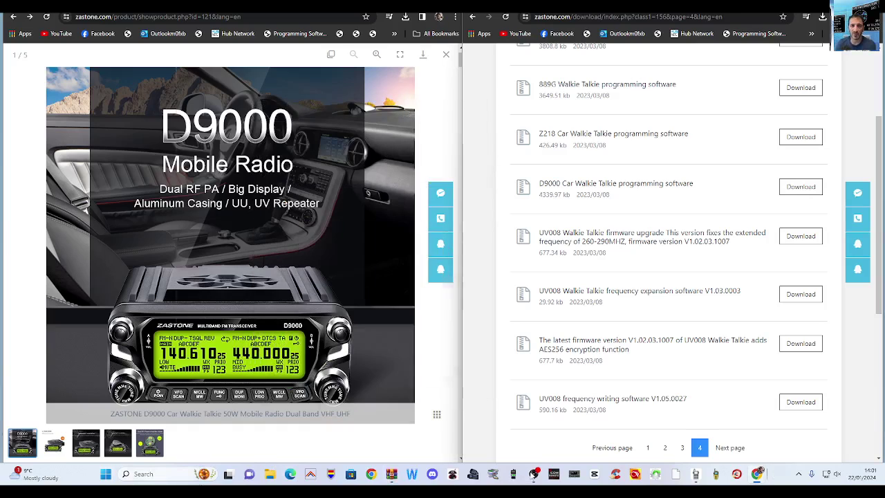
click(408, 40)
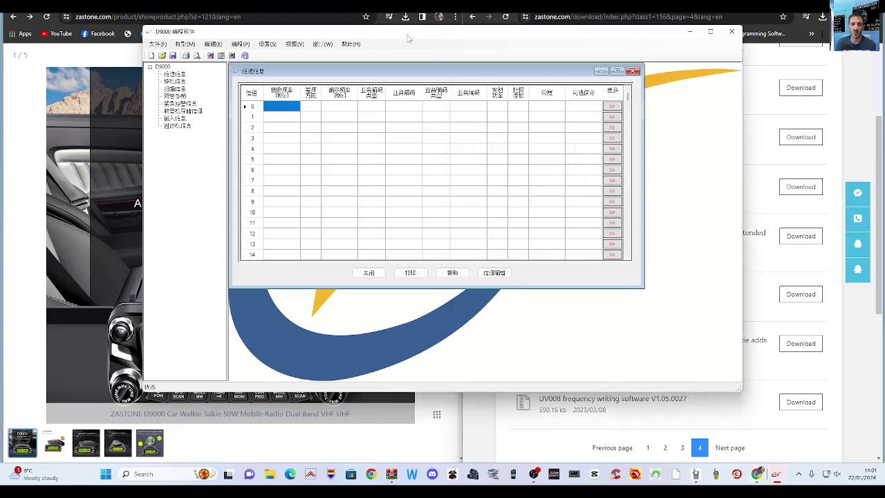
Check the version information of the D9000 programming software, then dismiss it
click(350, 43)
click(358, 56)
click(351, 43)
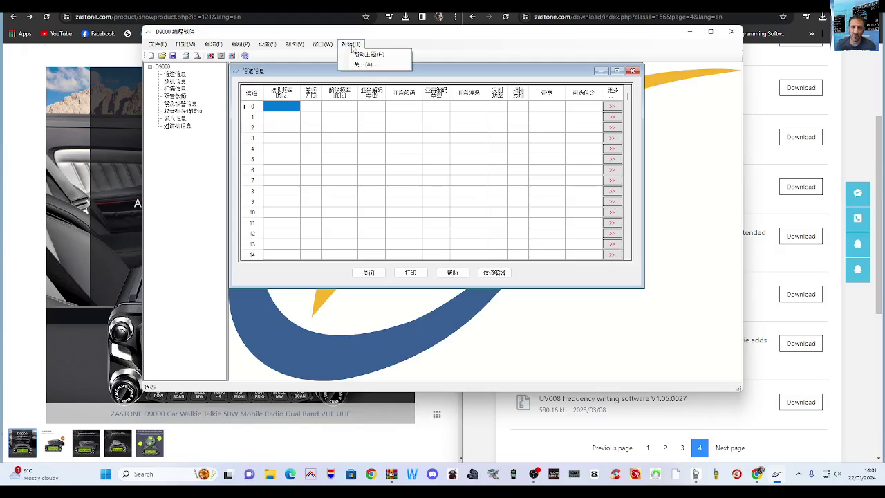
click(358, 66)
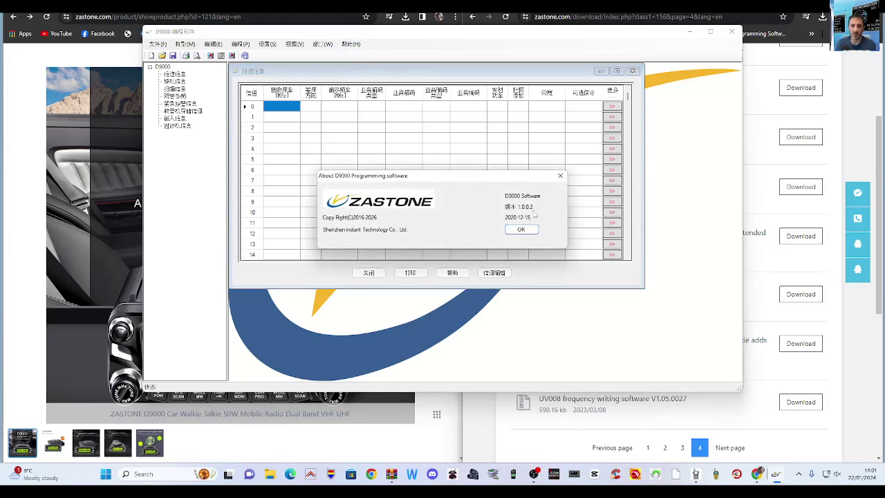
click(521, 229)
click(322, 43)
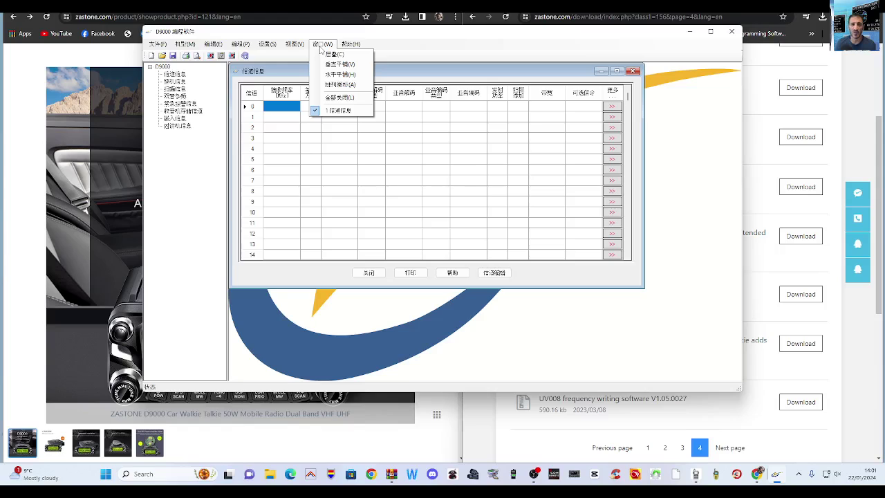
mouse_move(185, 45)
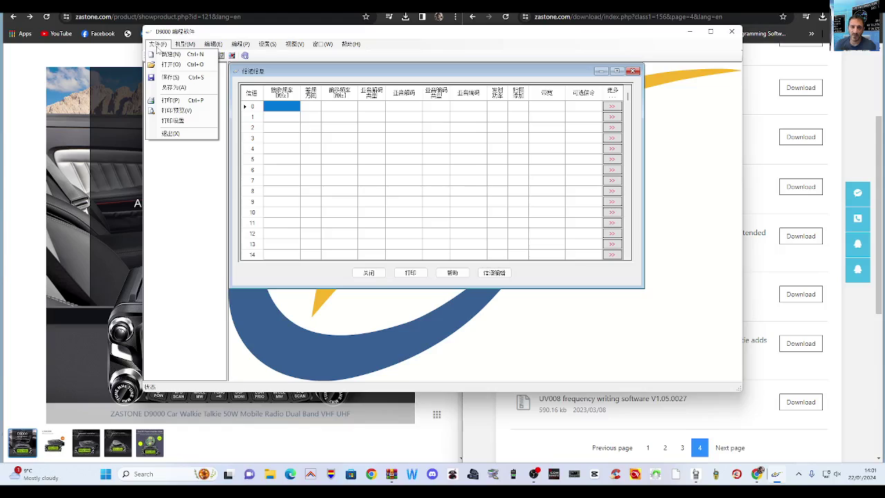
mouse_move(210, 50)
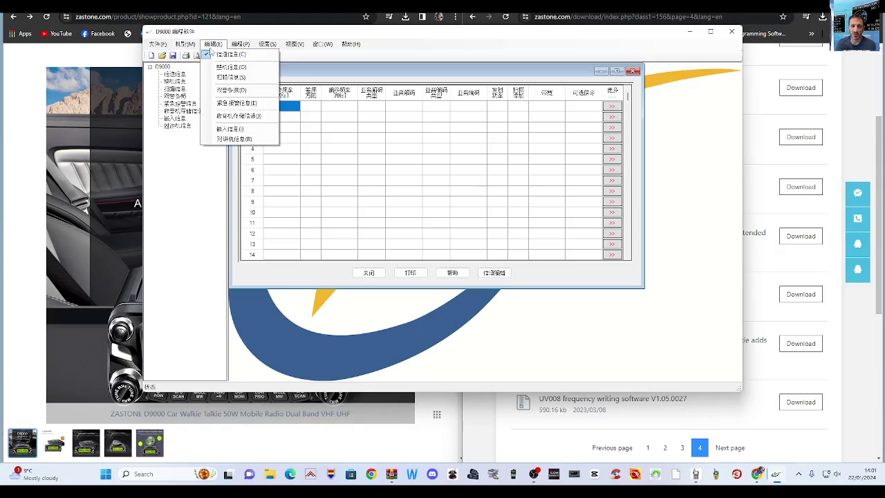
mouse_move(267, 44)
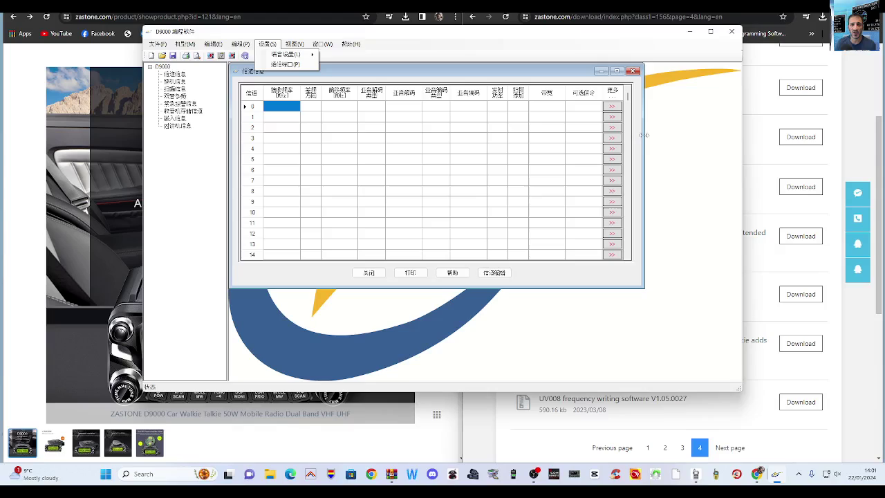
click(700, 134)
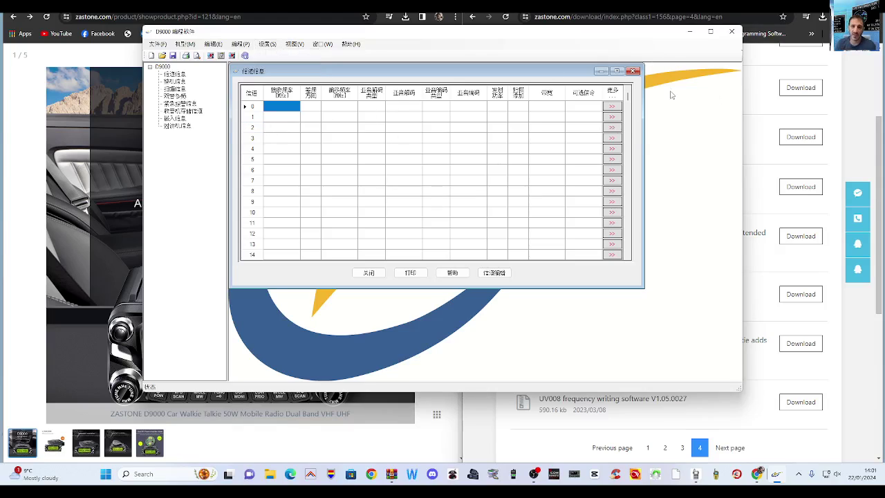
Minimize the programming software and look through pages 4 and 3 of the Data download list for the D9000 programming cable USB driver
click(690, 32)
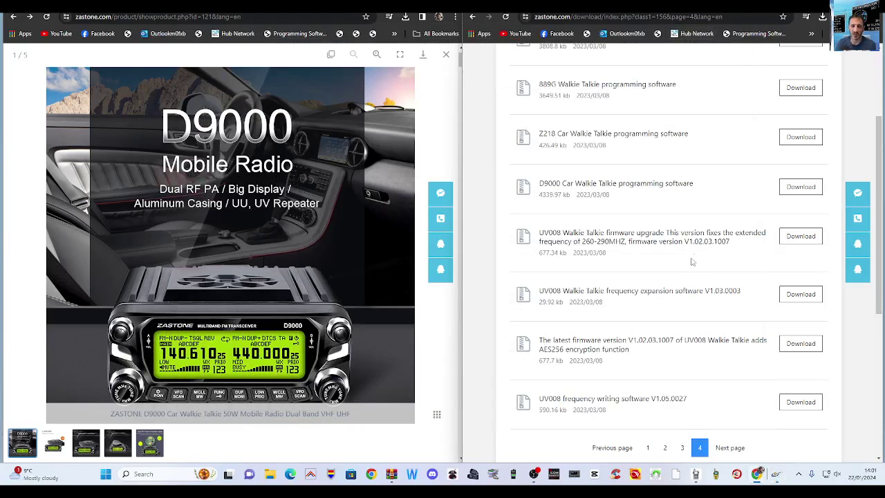
scroll(703, 249, down, 2)
scroll(709, 242, up, 2)
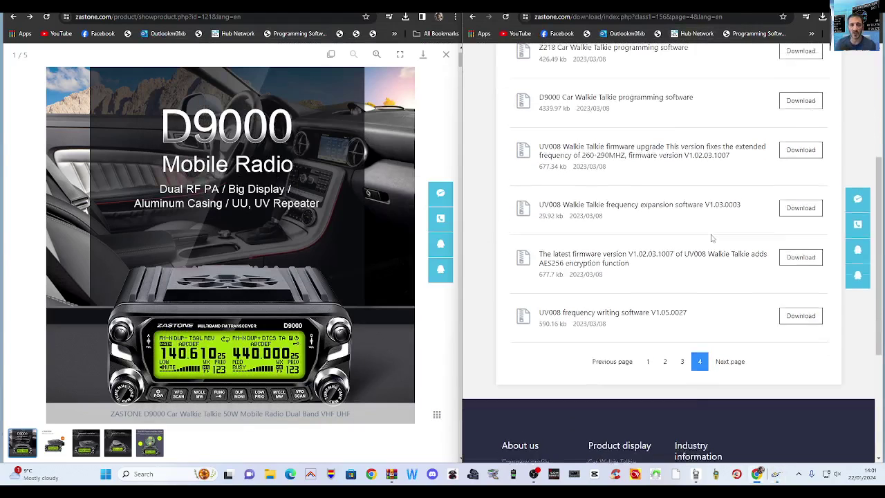
scroll(709, 241, up, 1)
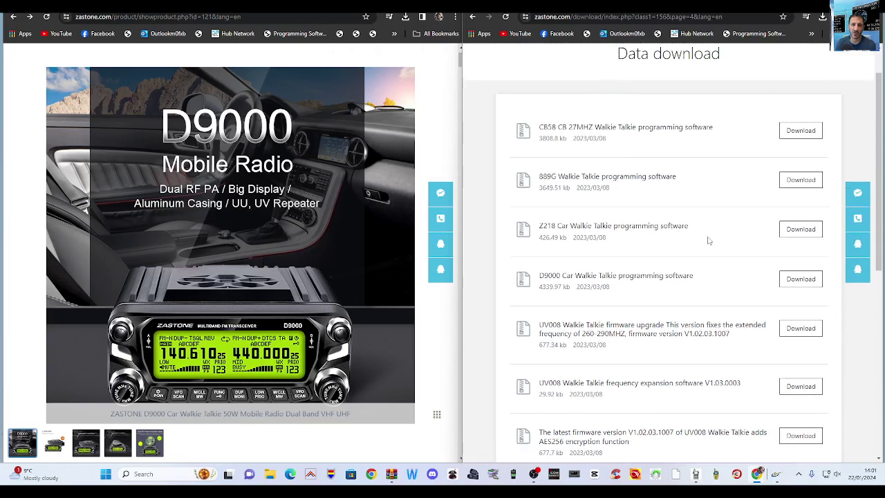
scroll(708, 241, down, 3)
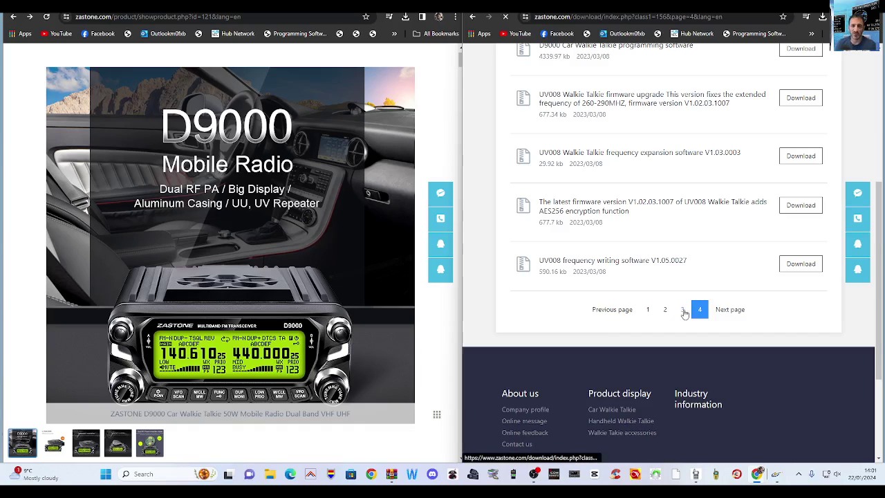
scroll(738, 242, down, 2)
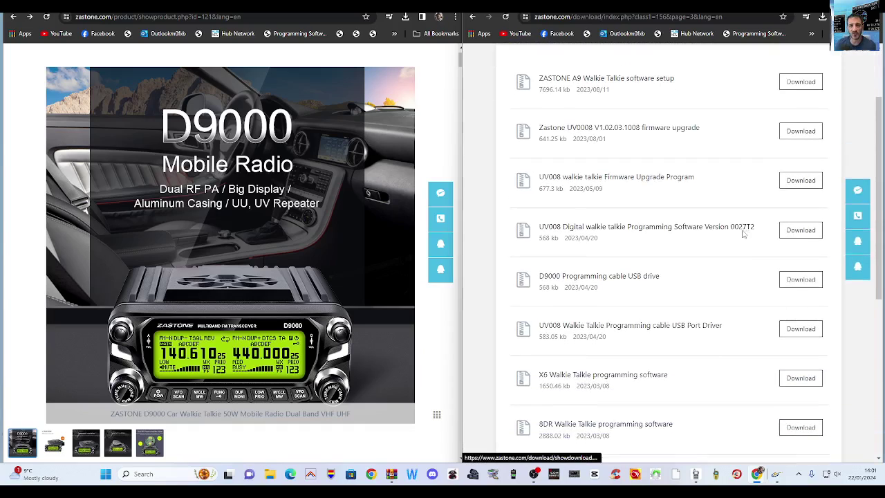
scroll(744, 234, down, 2)
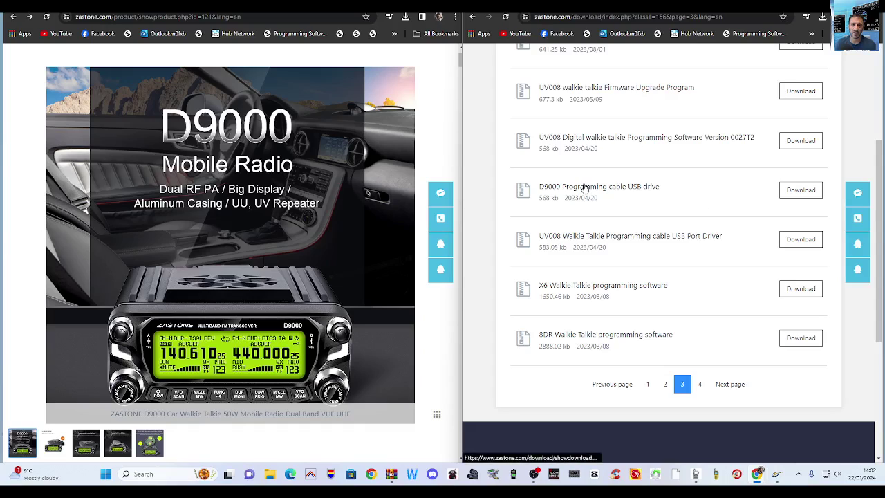
Check pages 2 and 1 of the Data download list for other radio software and firmware files
click(665, 384)
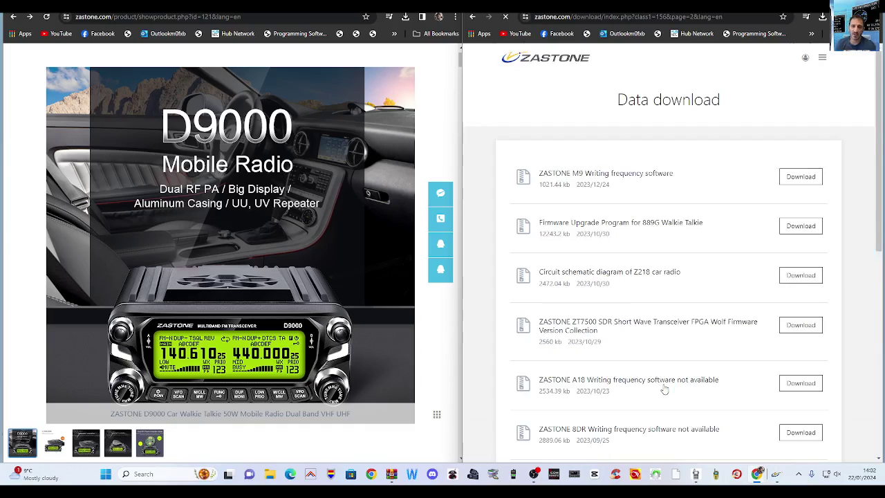
scroll(701, 253, down, 2)
scroll(720, 250, down, 1)
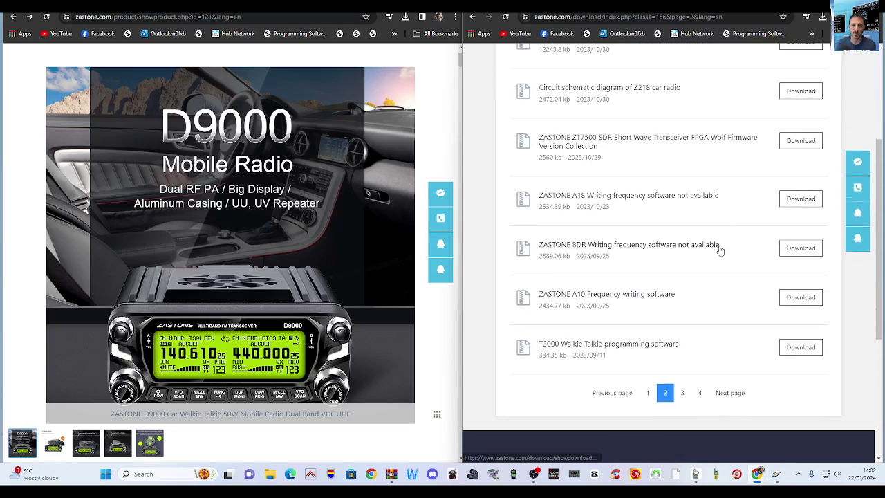
click(649, 393)
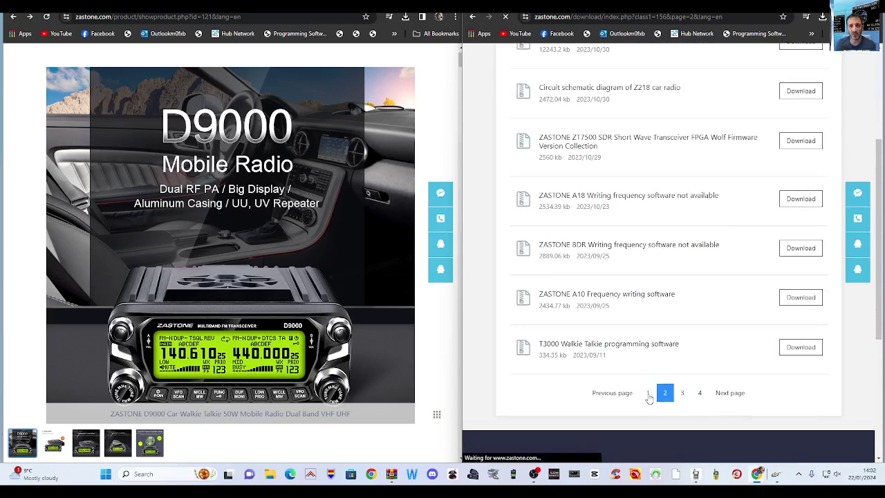
scroll(695, 233, down, 4)
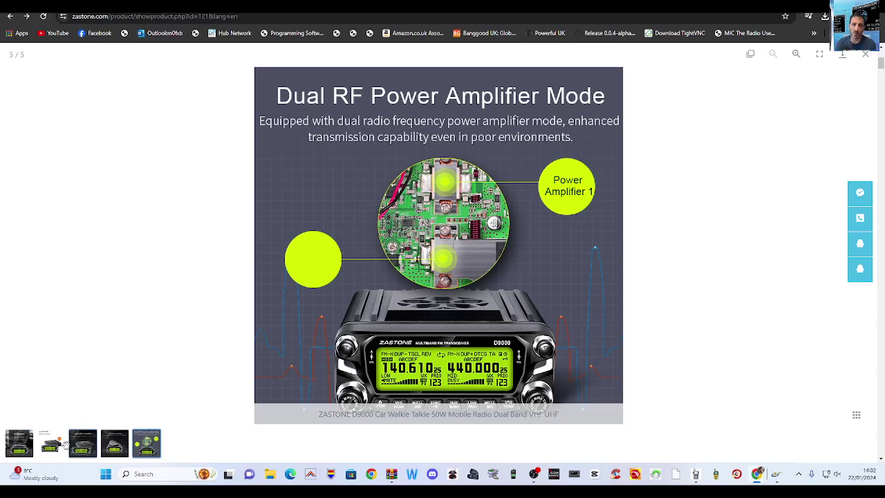
Show the first D9000 product picture, then return to the ZASTONE home page and look over the Car Walkie Talkie models
click(25, 443)
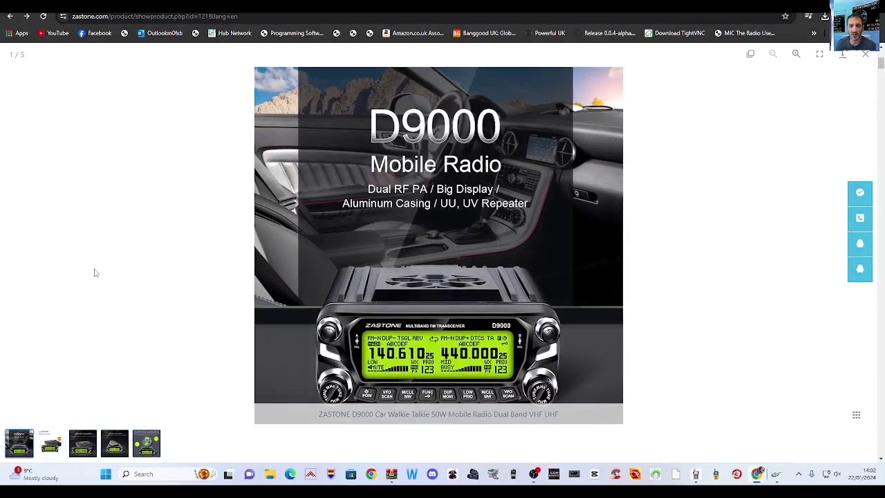
click(9, 16)
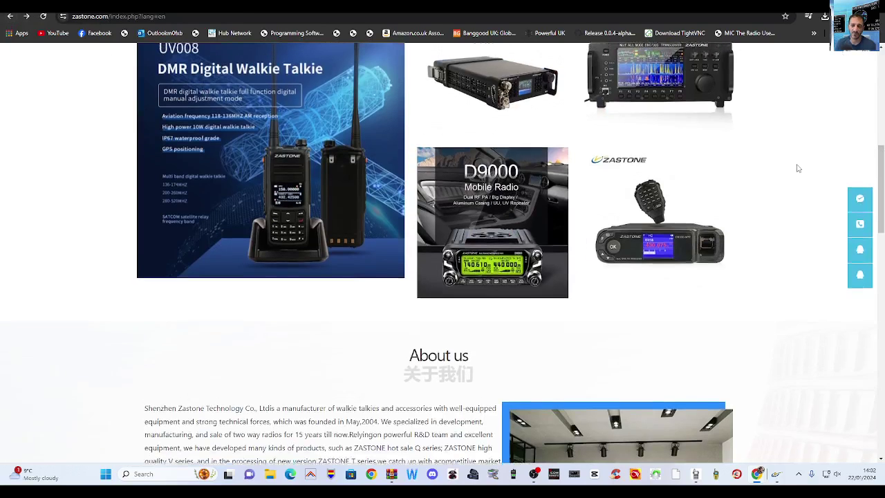
scroll(796, 168, up, 2)
scroll(796, 168, down, 2)
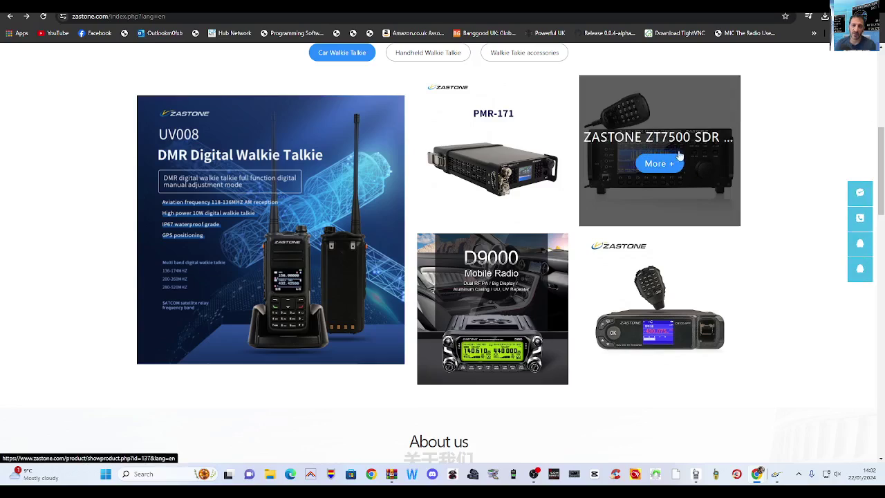
mouse_move(702, 174)
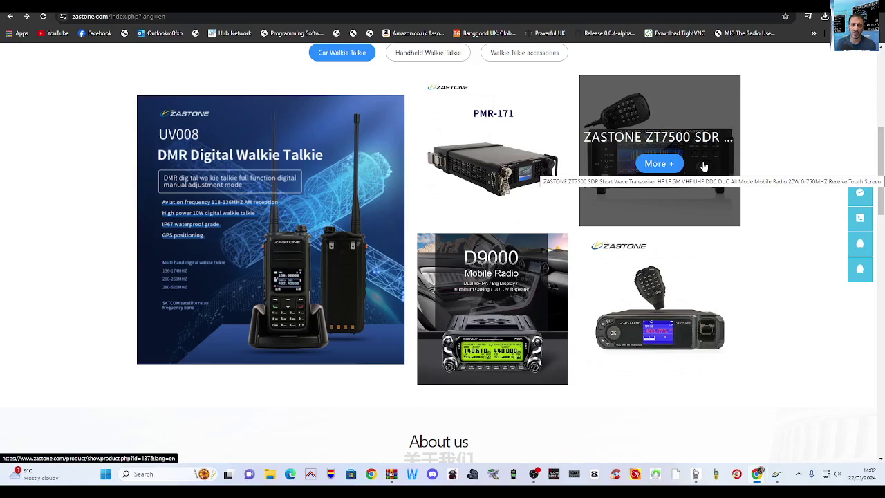
mouse_move(461, 172)
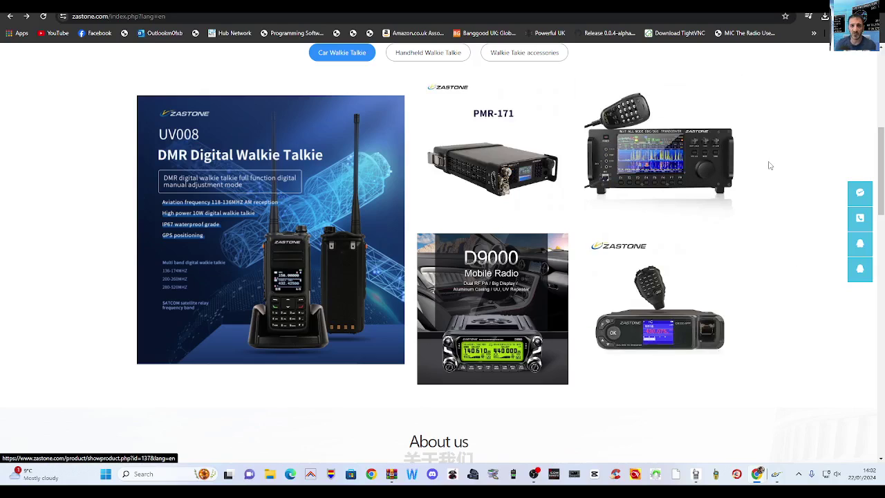
mouse_move(646, 349)
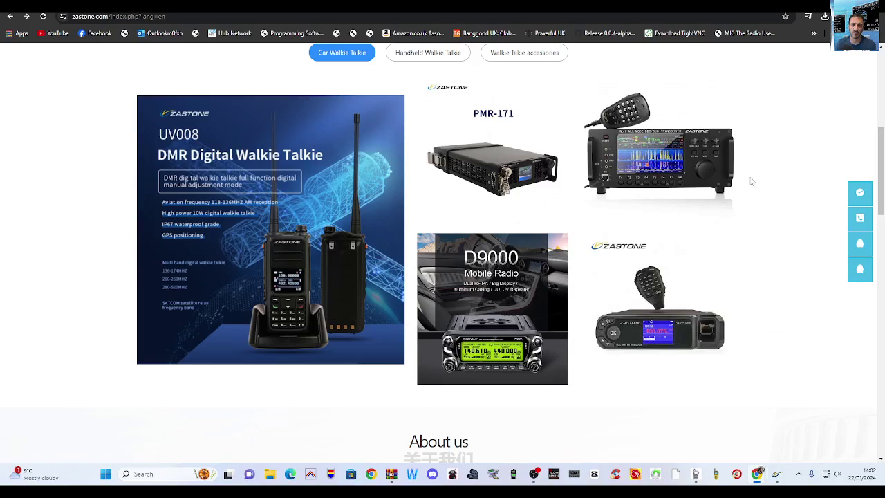
Open the D9000app car walkie talkie's product page and view its product pictures
mouse_move(626, 376)
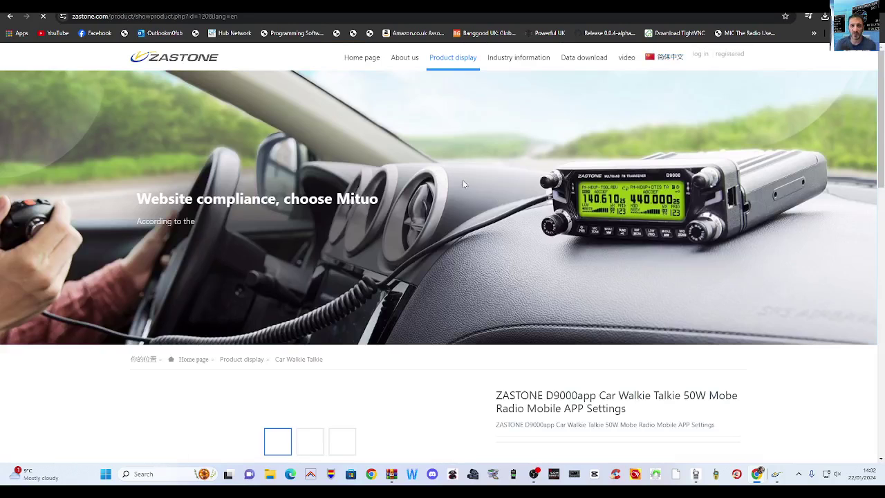
scroll(669, 187, down, 3)
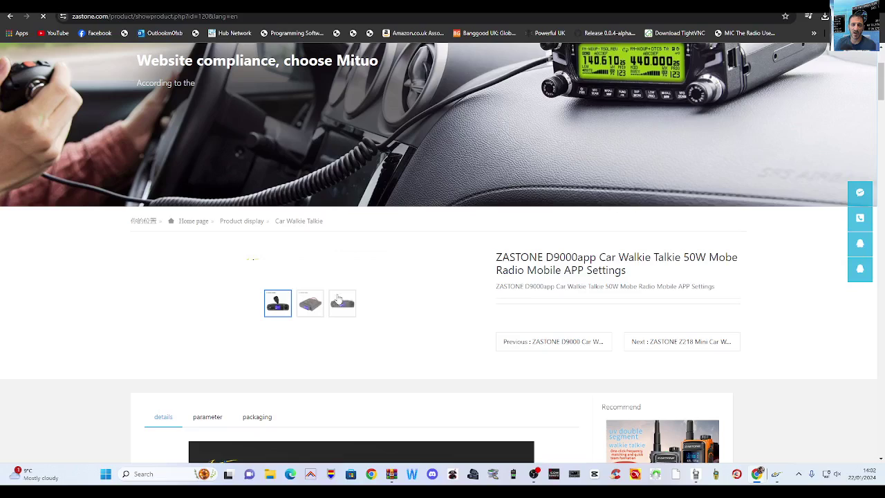
click(311, 306)
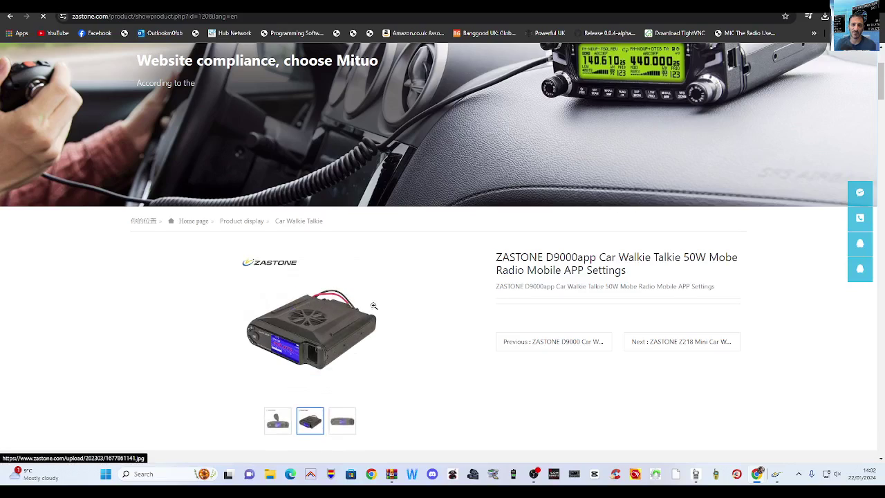
click(352, 427)
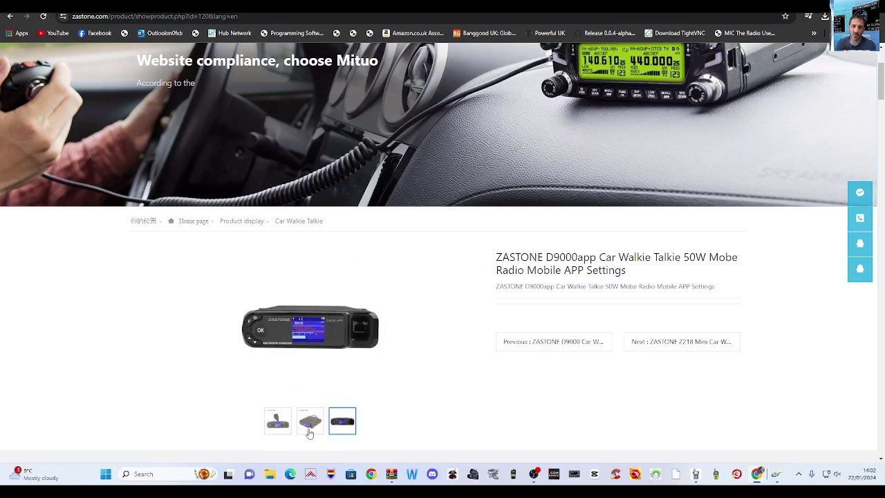
click(279, 423)
click(309, 422)
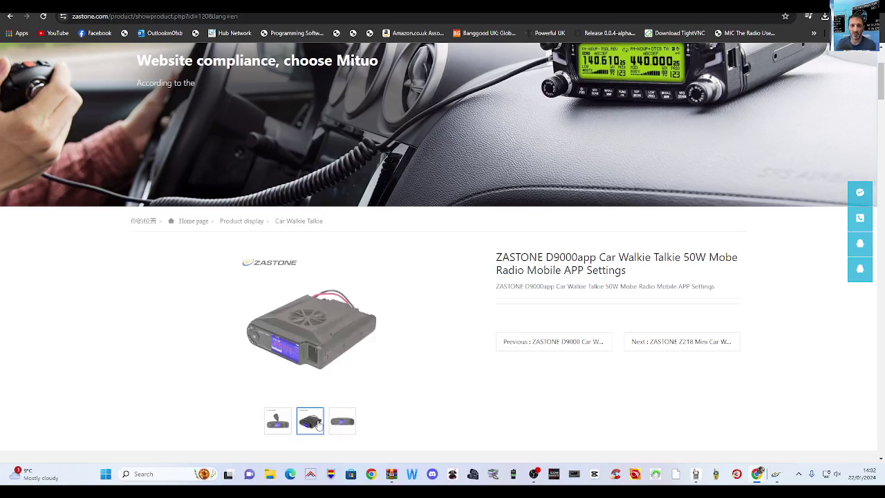
click(342, 421)
scroll(747, 259, up, 2)
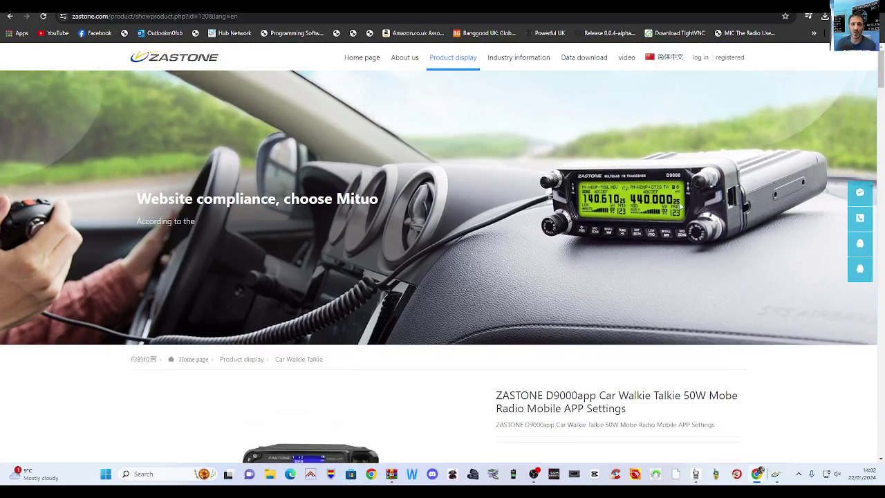
Read through the details section of the D9000app product page
scroll(698, 213, down, 3)
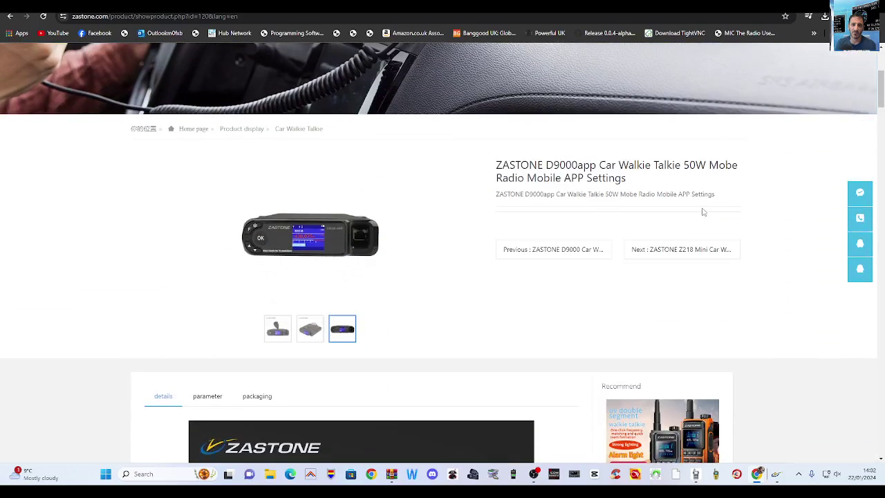
scroll(703, 212, down, 6)
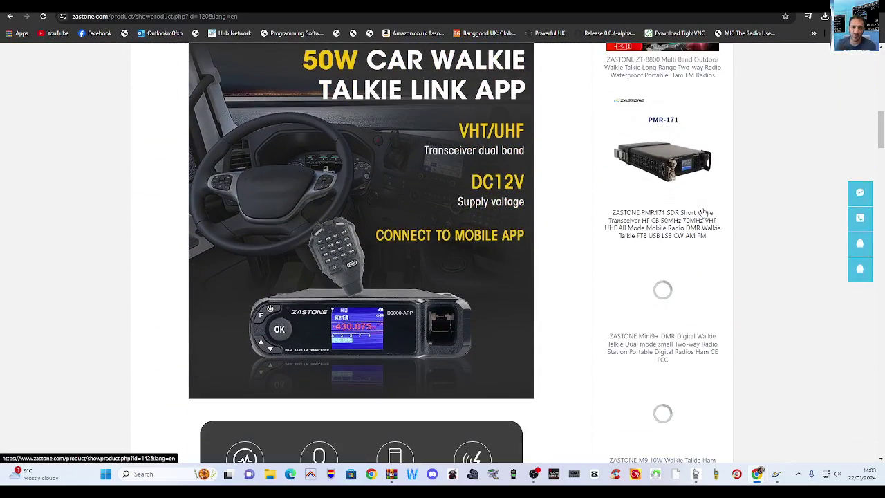
scroll(703, 212, down, 8)
scroll(701, 207, up, 9)
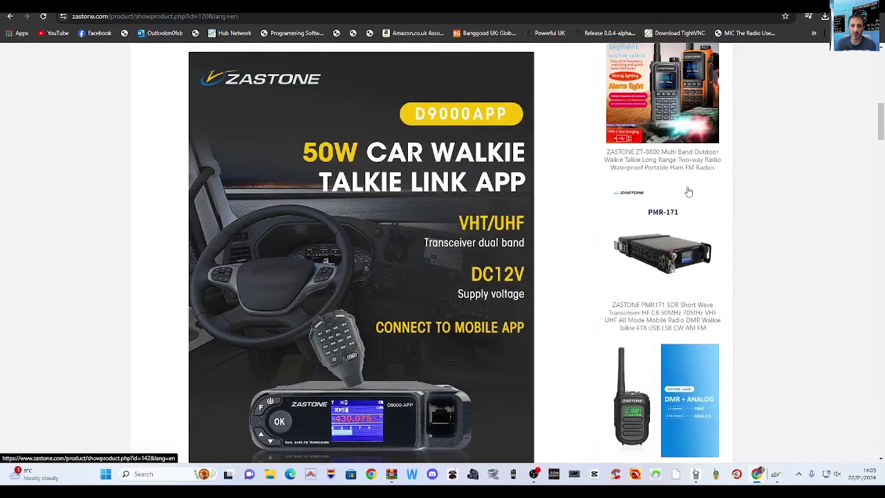
scroll(688, 191, up, 10)
Return to the home page, open the ZT7500 SDR transceiver's product page and examine its WiFi module, TF card slot and accessory details
click(9, 17)
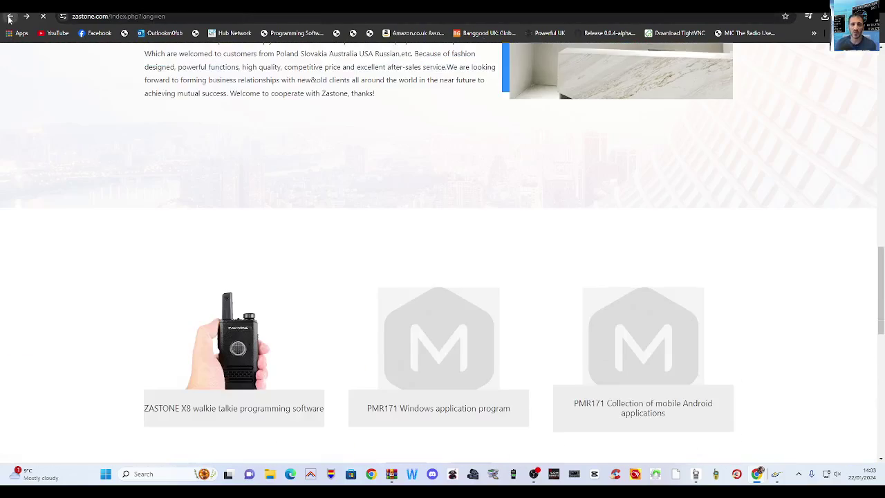
scroll(605, 137, up, 9)
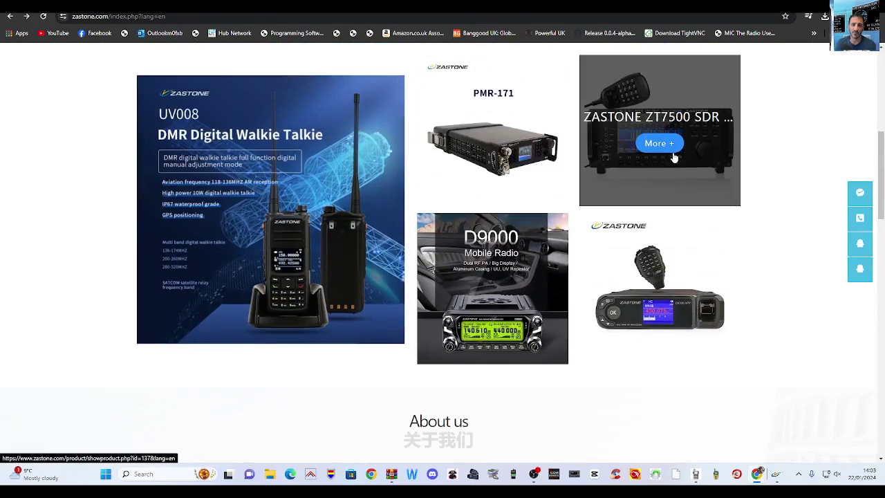
click(674, 158)
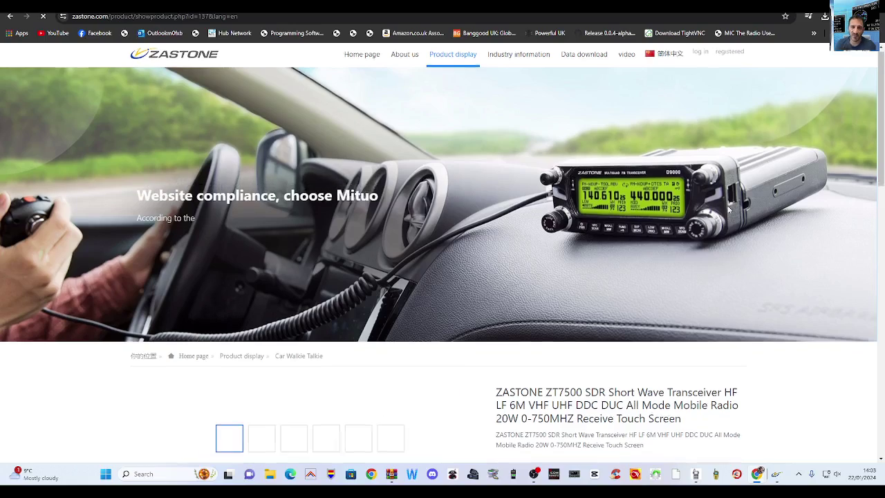
scroll(753, 211, down, 4)
scroll(746, 202, down, 10)
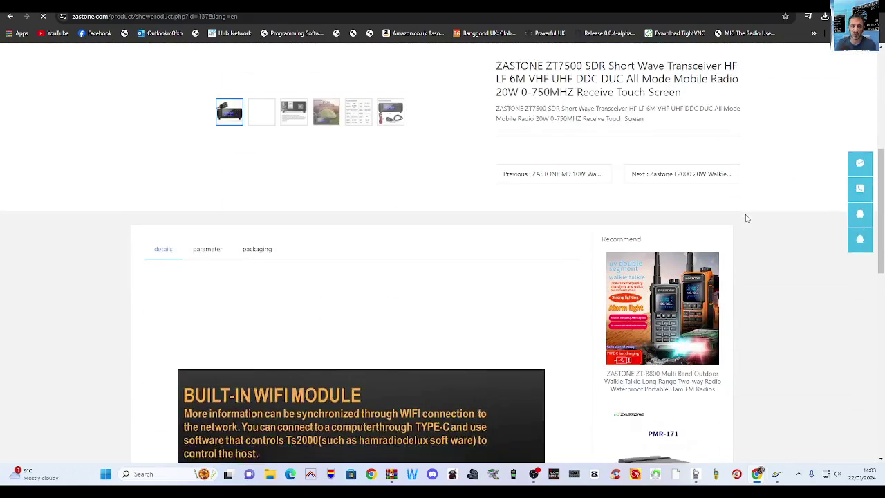
scroll(733, 232, up, 5)
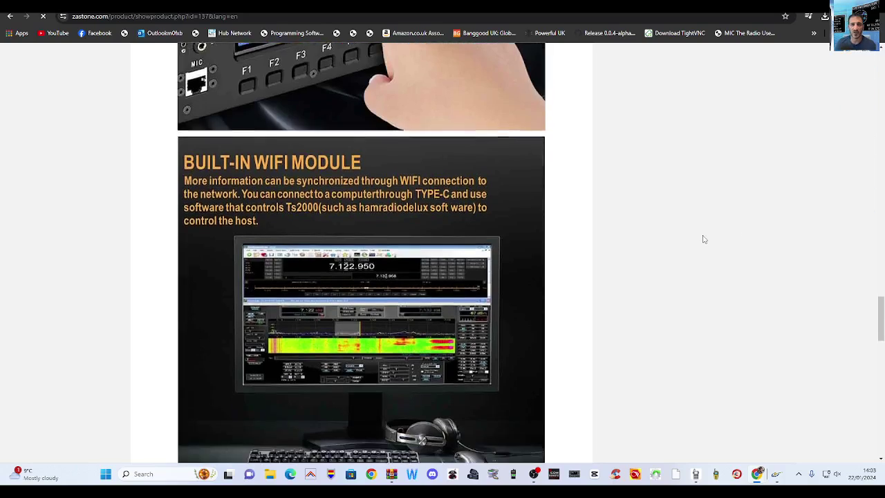
scroll(692, 241, up, 1)
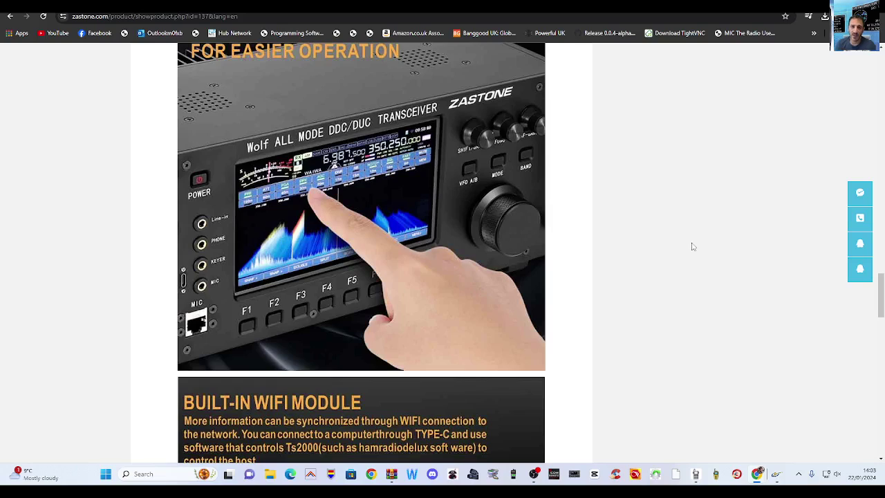
scroll(693, 247, down, 10)
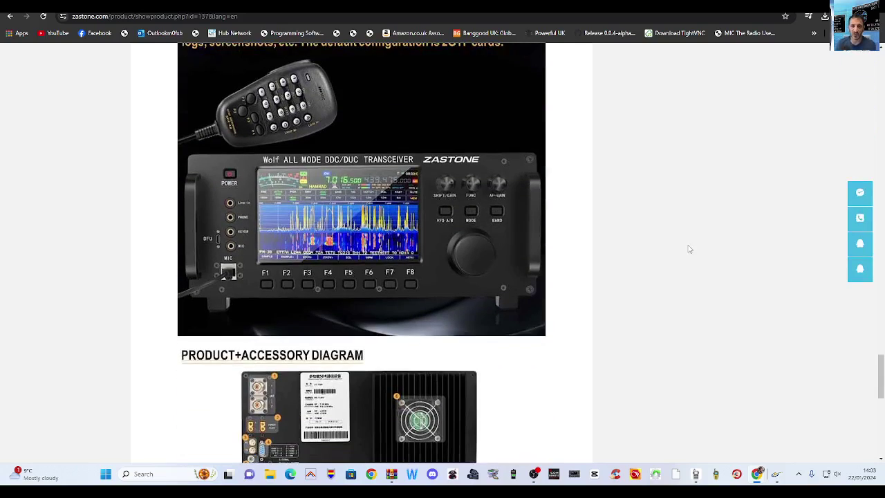
scroll(690, 248, down, 8)
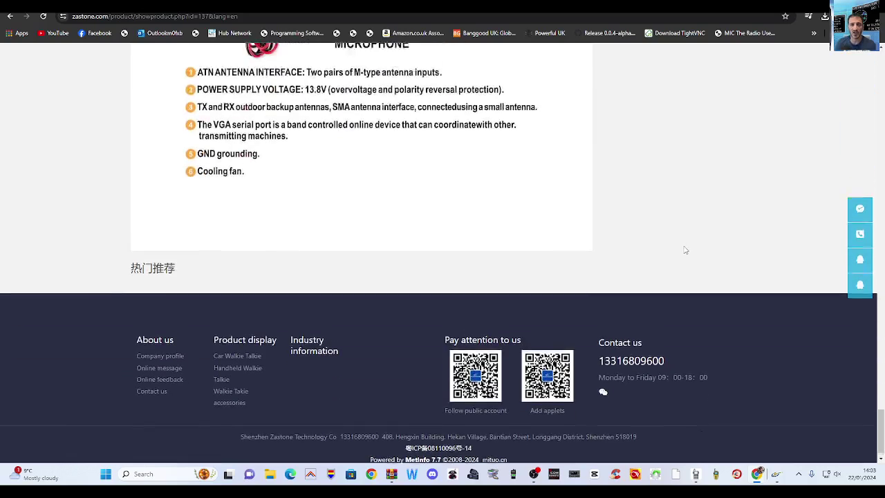
scroll(685, 250, up, 9)
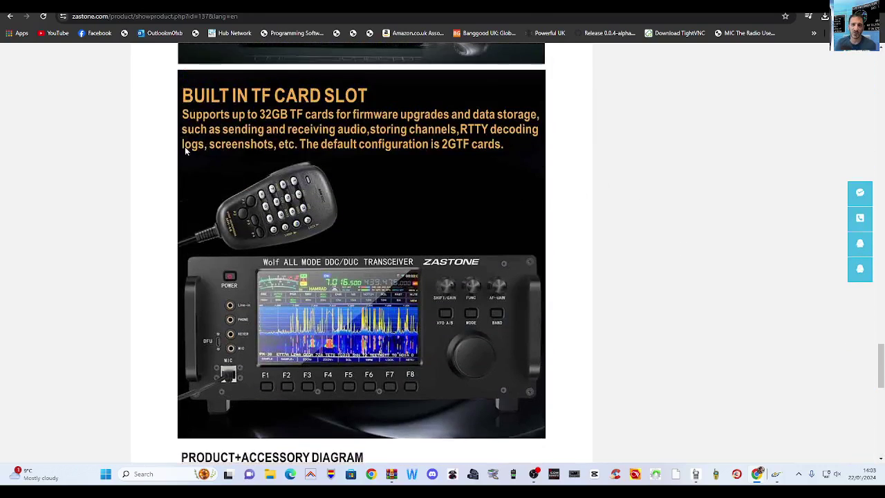